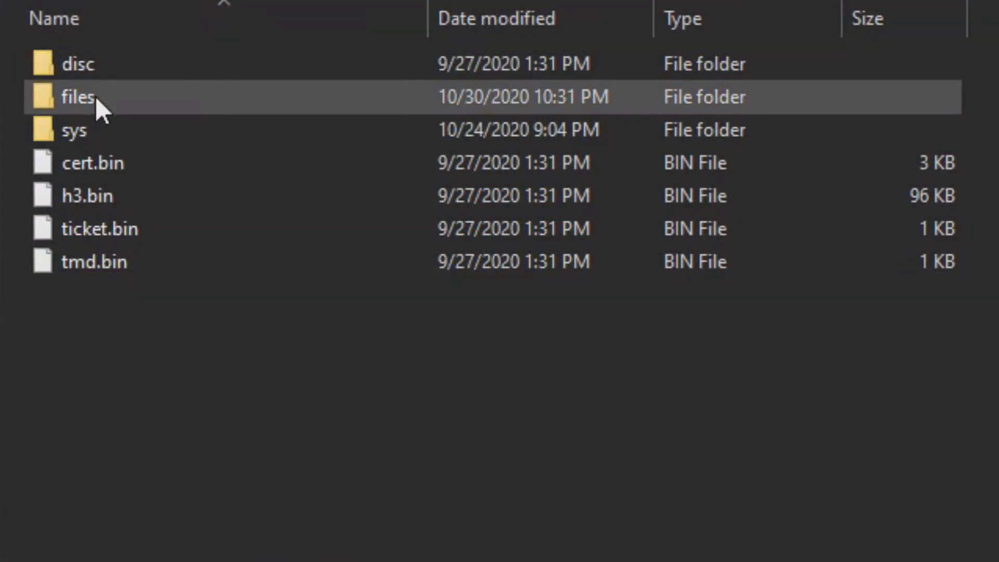
Browse files/fpack/chr in the extracted game data and check the FPK archives inside the gld and dro character folders
{"action": "double_click", "coordinate": [95, 96]}
{"action": "double_click", "coordinate": [109, 62]}
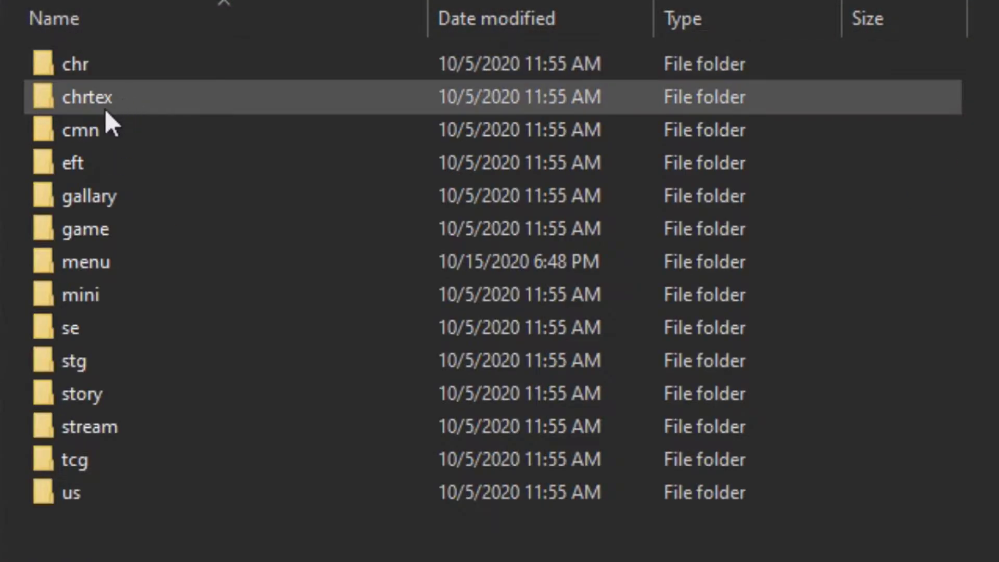
{"action": "double_click", "coordinate": [105, 74]}
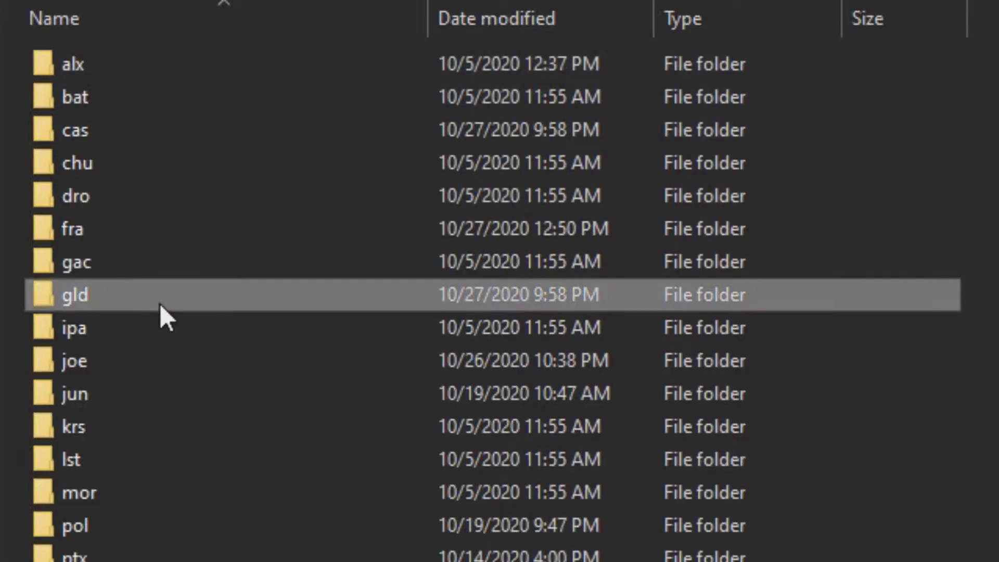
{"action": "double_click", "coordinate": [161, 312]}
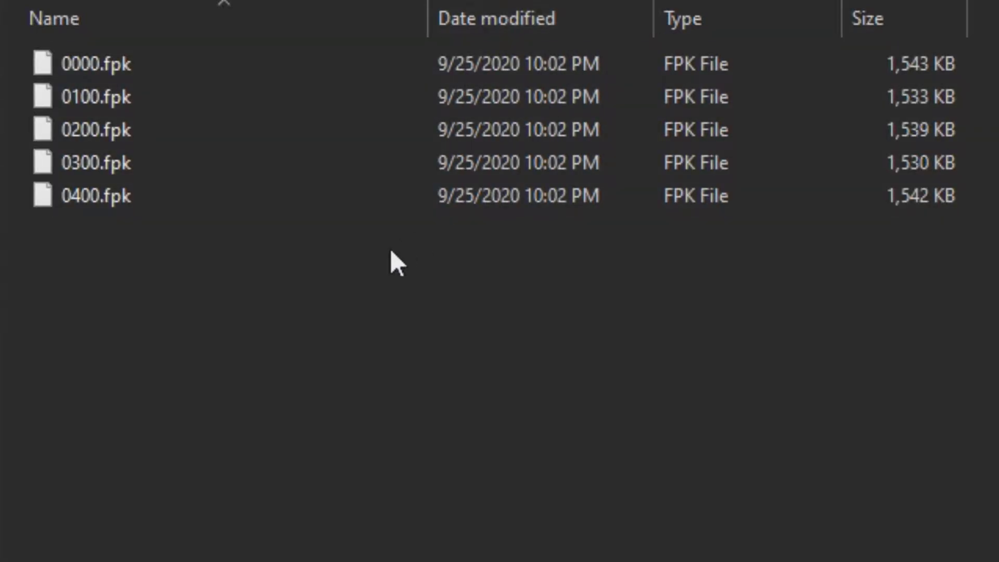
{"action": "key", "text": "alt+Left"}
{"action": "double_click", "coordinate": [123, 207]}
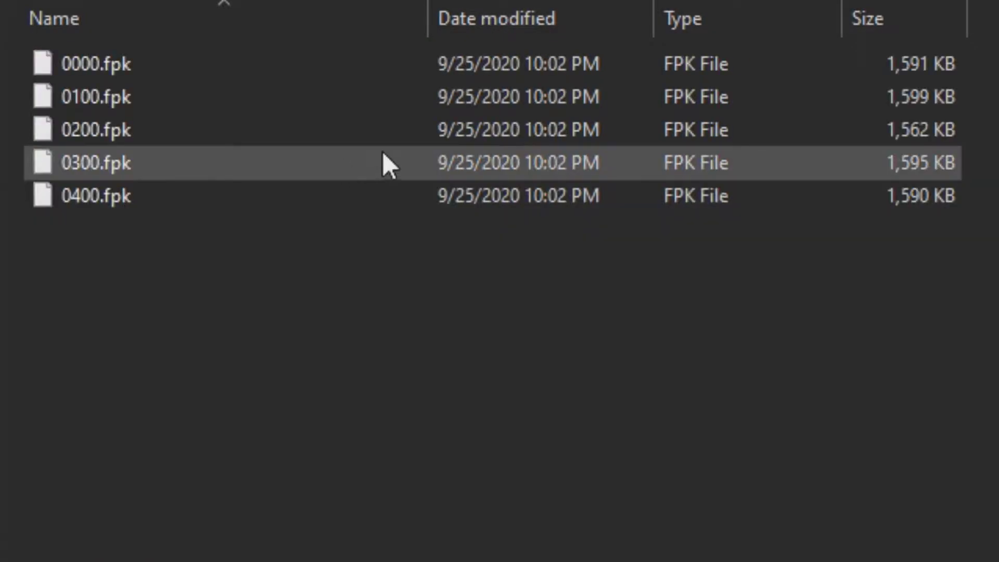
{"action": "key", "text": "alt+Left"}
{"action": "key", "text": "alt+Left"}
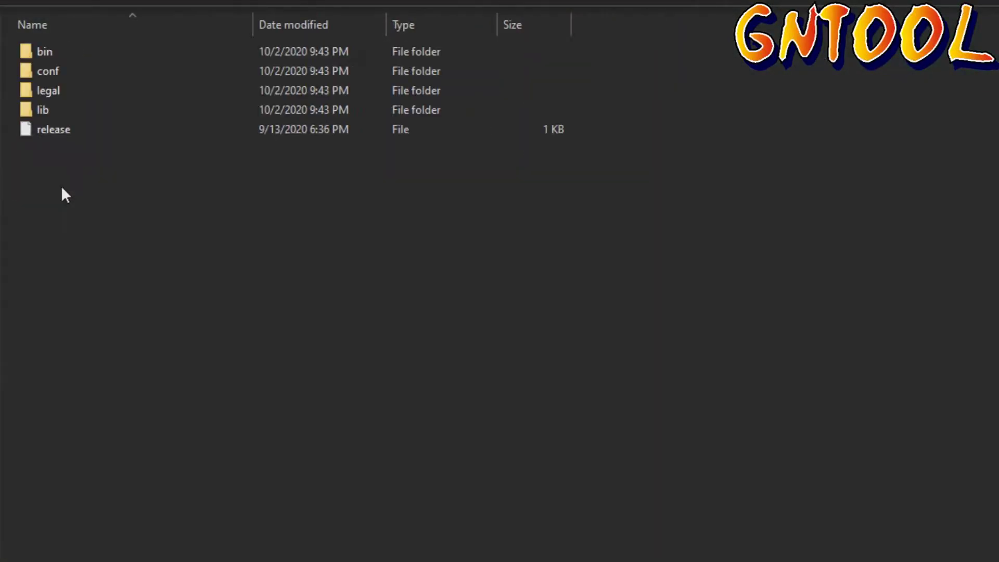
Launch GNTool by running its Windows batch file from the bin folder
{"action": "double_click", "coordinate": [61, 57]}
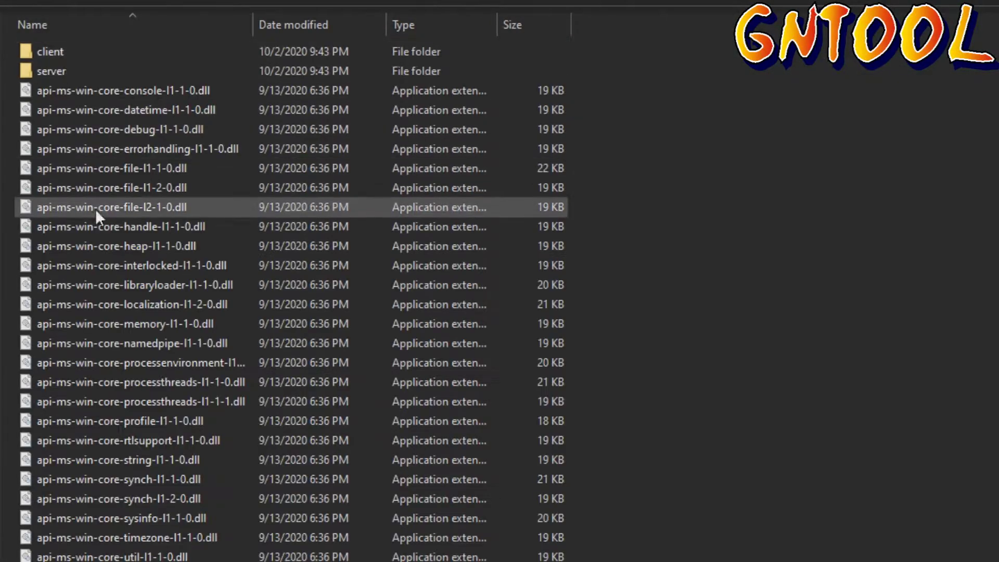
{"action": "scroll", "coordinate": [95, 208], "scroll_direction": "down", "scroll_amount": 9}
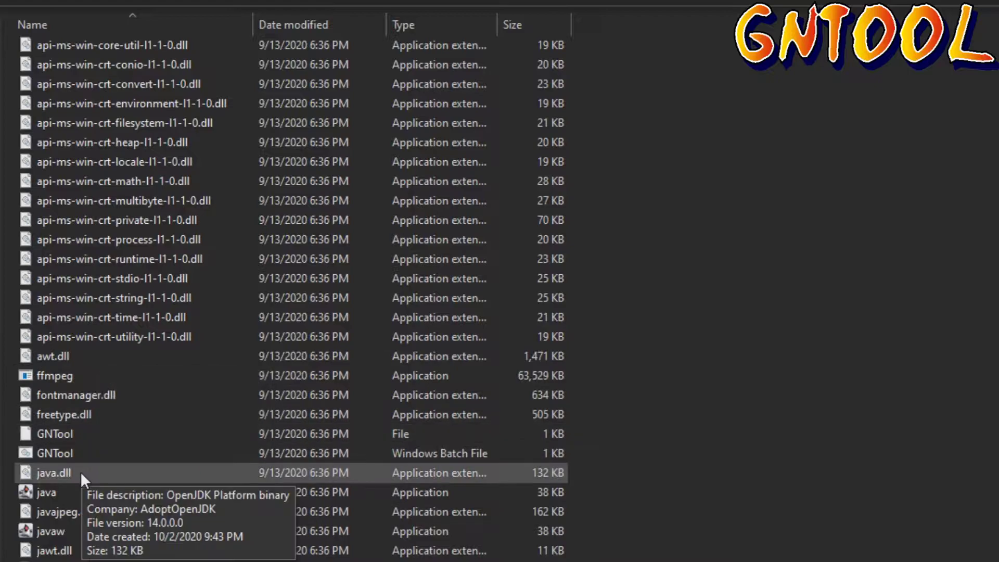
{"action": "double_click", "coordinate": [86, 456]}
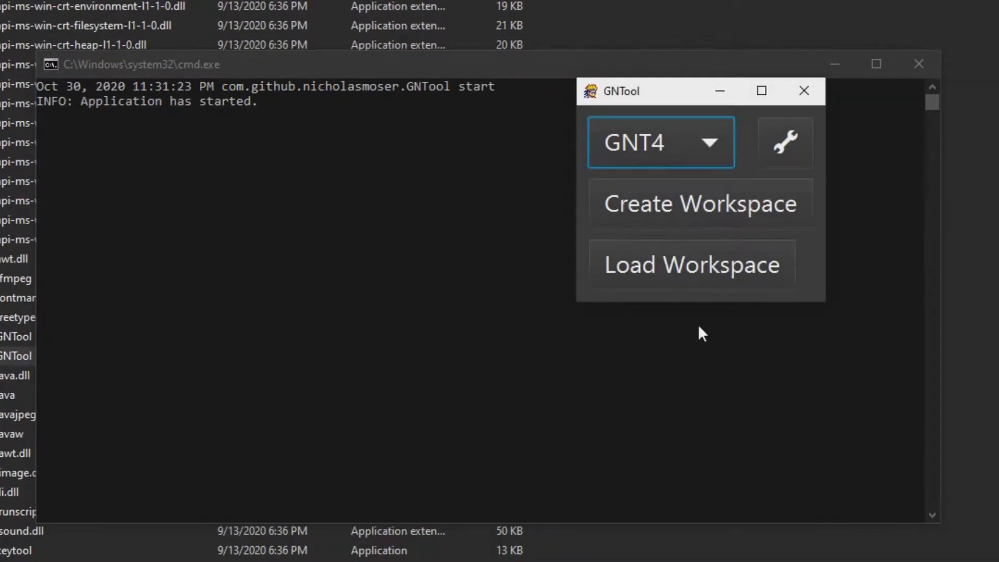
Start the FPK Unpacker (Wii) from GNTool's other tools
{"action": "left_click", "coordinate": [781, 144]}
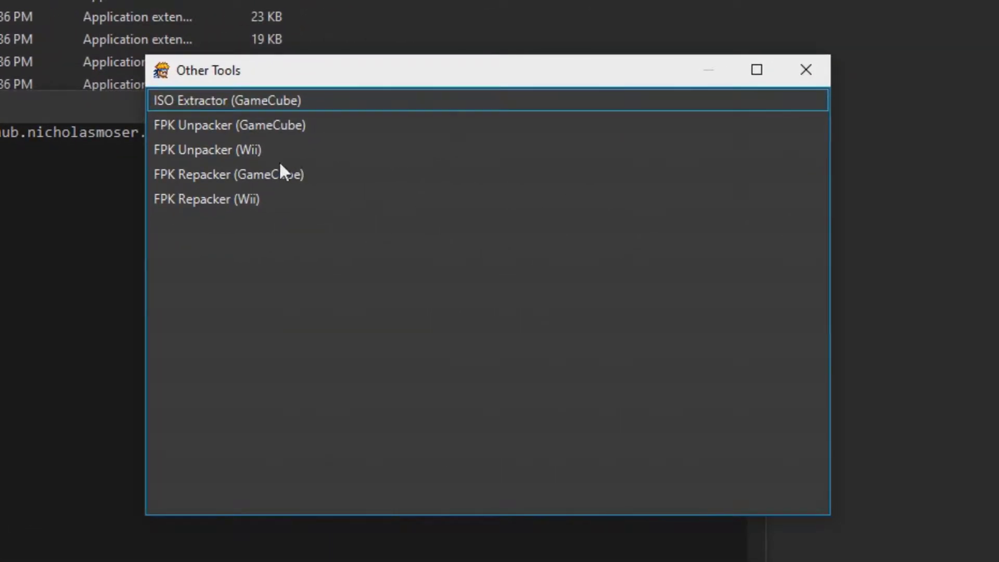
{"action": "left_click", "coordinate": [246, 157]}
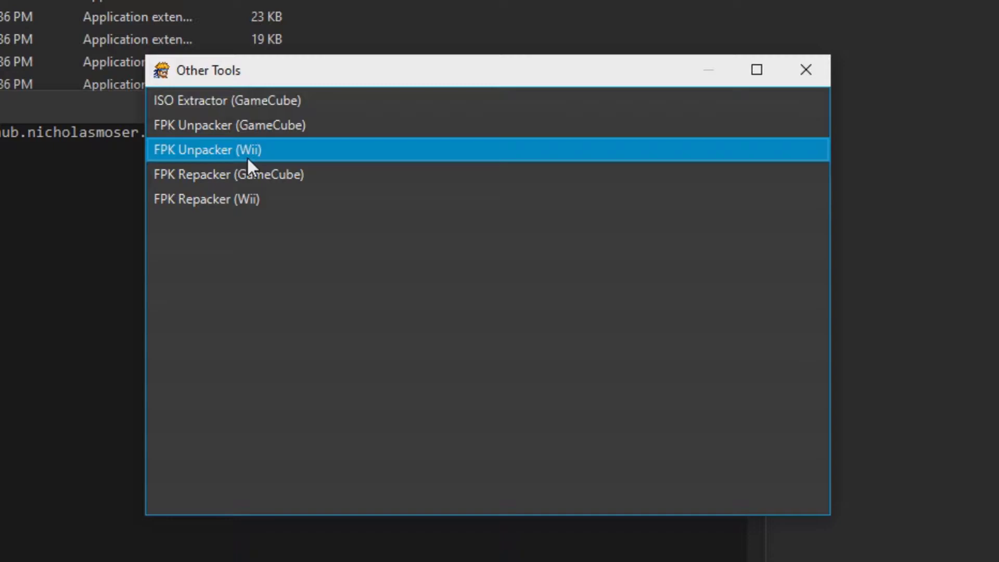
{"action": "double_click", "coordinate": [247, 159]}
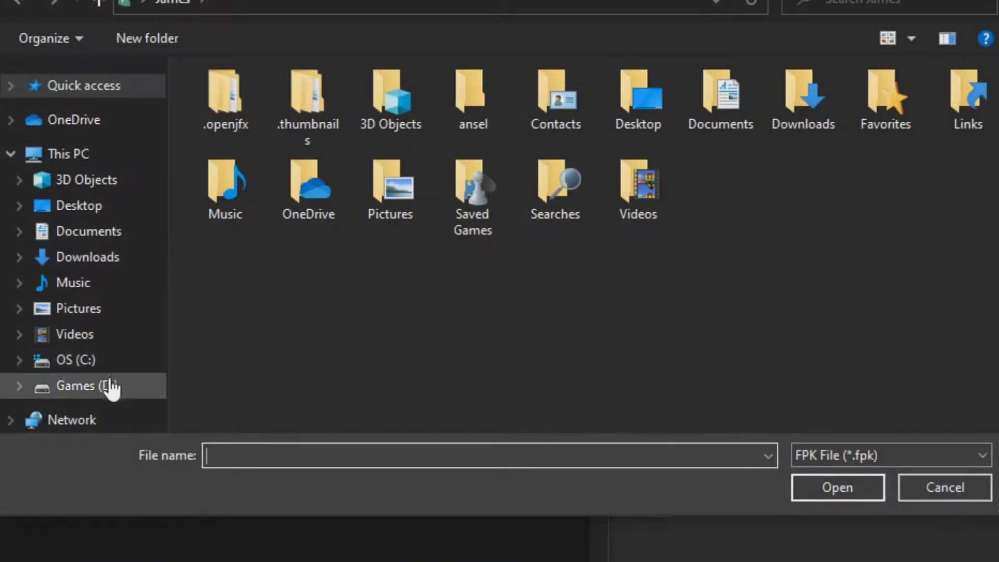
Browse to the chr folder in D:\TvC Hack\Extracted TVC\DATA\files\fpack to locate the input FPK file
{"action": "left_click", "coordinate": [107, 388]}
{"action": "scroll", "coordinate": [233, 293], "scroll_direction": "down", "scroll_amount": 1}
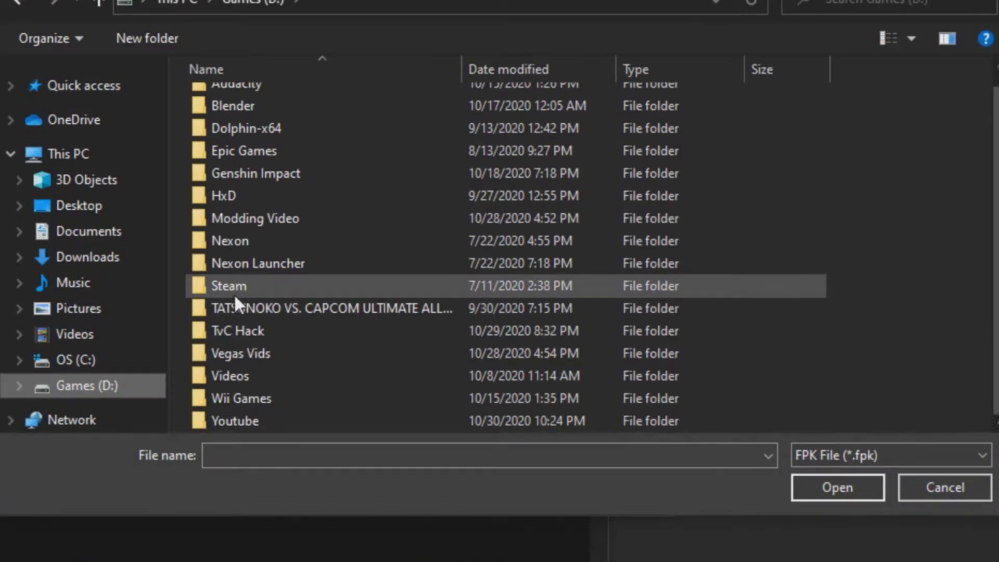
{"action": "double_click", "coordinate": [268, 334]}
{"action": "double_click", "coordinate": [284, 189]}
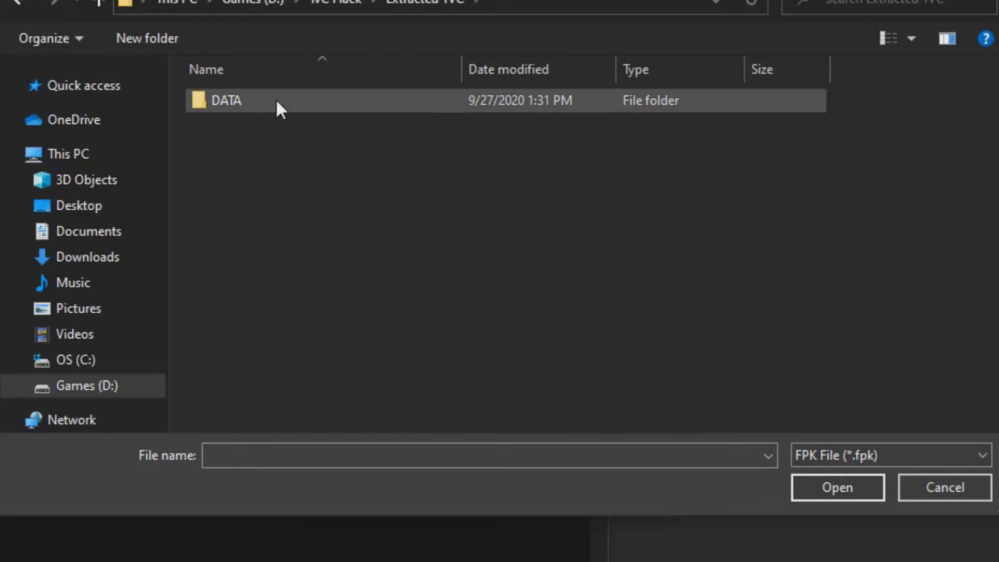
{"action": "double_click", "coordinate": [276, 102]}
{"action": "double_click", "coordinate": [270, 121]}
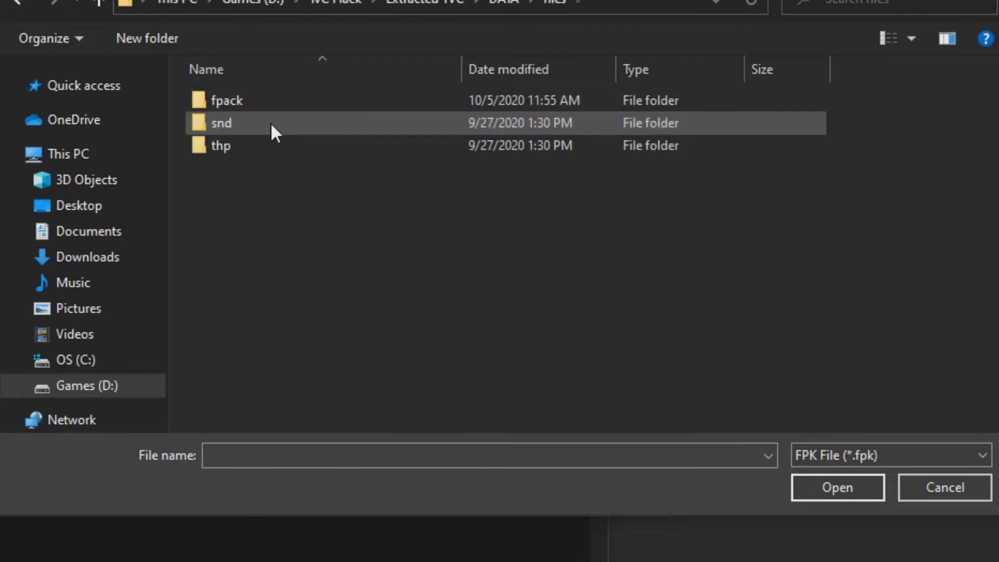
{"action": "double_click", "coordinate": [276, 108]}
{"action": "double_click", "coordinate": [276, 108]}
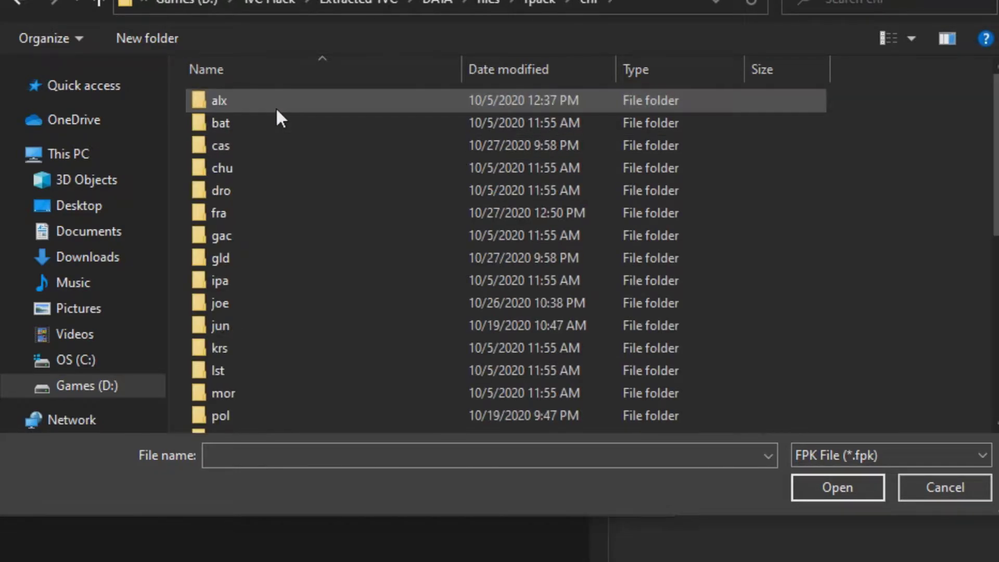
Choose 0000.fpk in the yat character folder as the archive to unpack
{"action": "scroll", "coordinate": [289, 203], "scroll_direction": "down", "scroll_amount": 1}
{"action": "scroll", "coordinate": [264, 315], "scroll_direction": "down", "scroll_amount": 1}
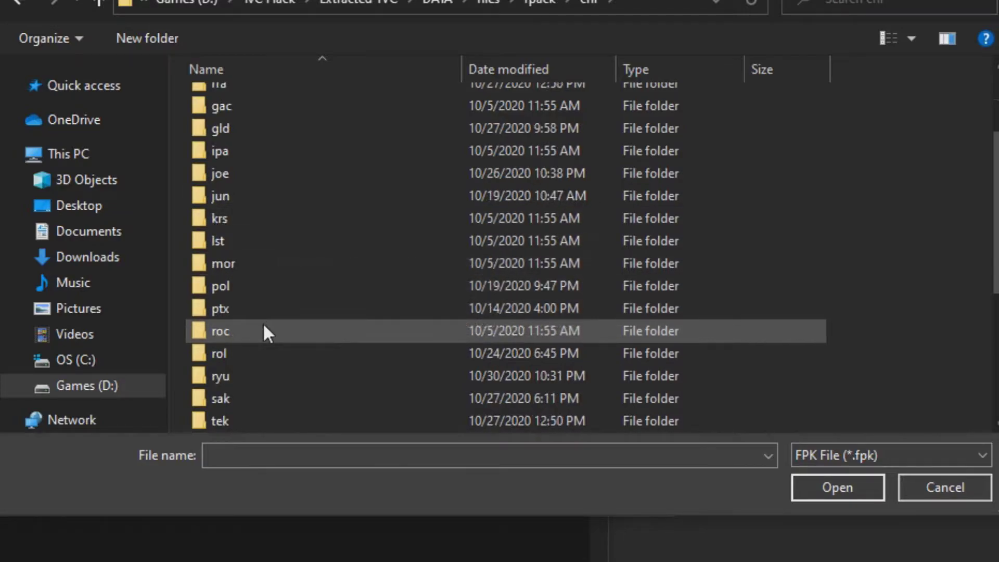
{"action": "left_click", "coordinate": [271, 364]}
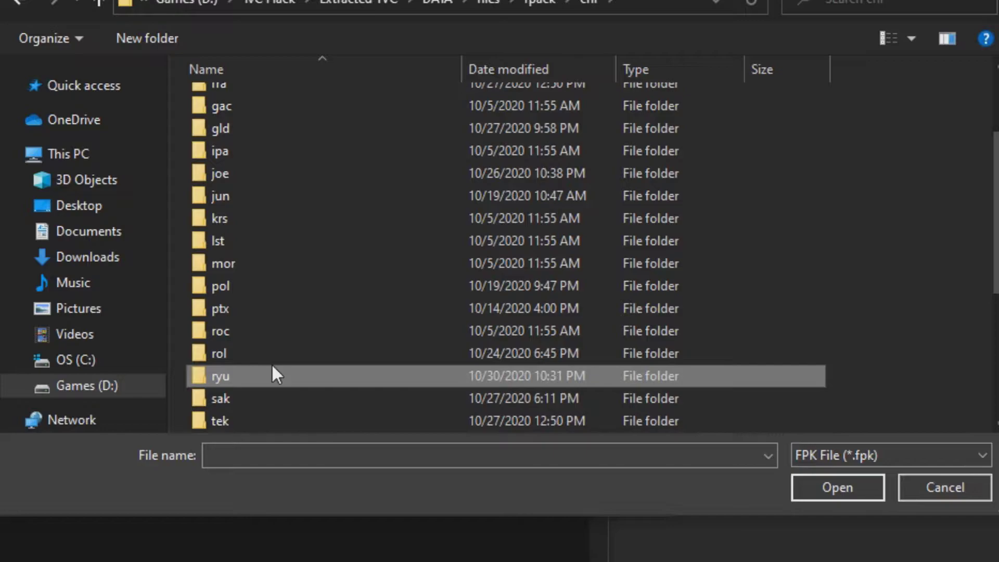
{"action": "scroll", "coordinate": [417, 372], "scroll_direction": "down", "scroll_amount": 4}
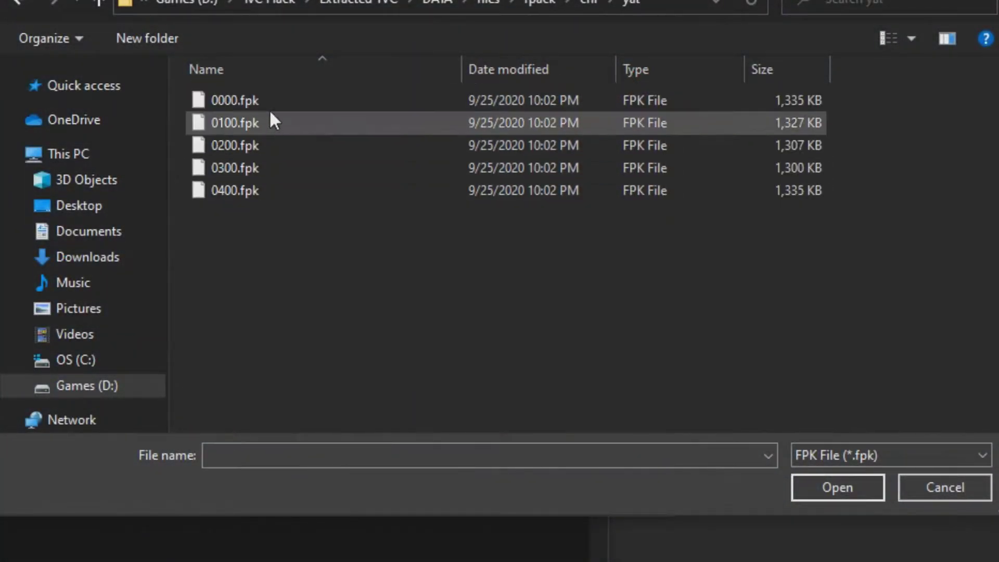
{"action": "left_click", "coordinate": [270, 104]}
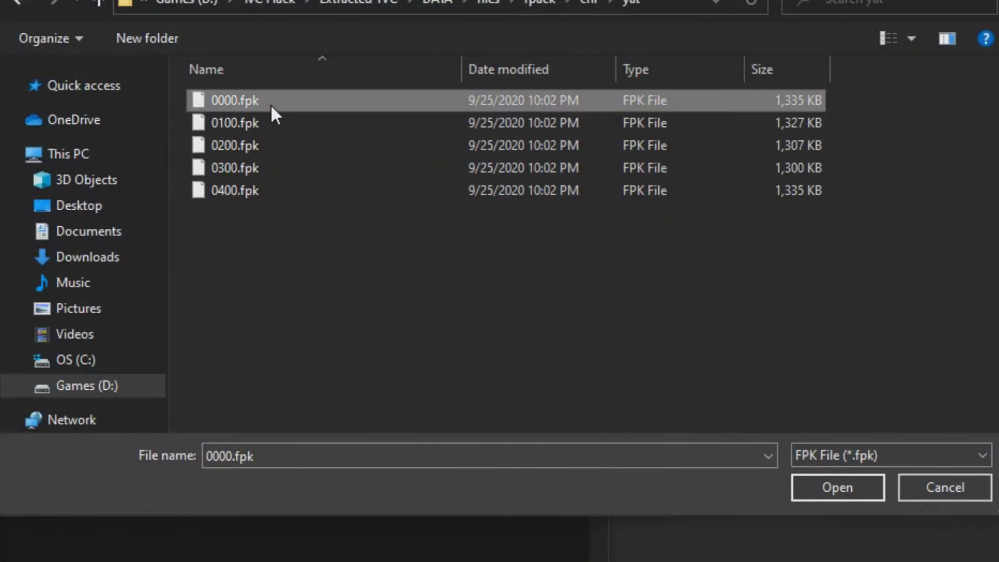
{"action": "left_click", "coordinate": [841, 492]}
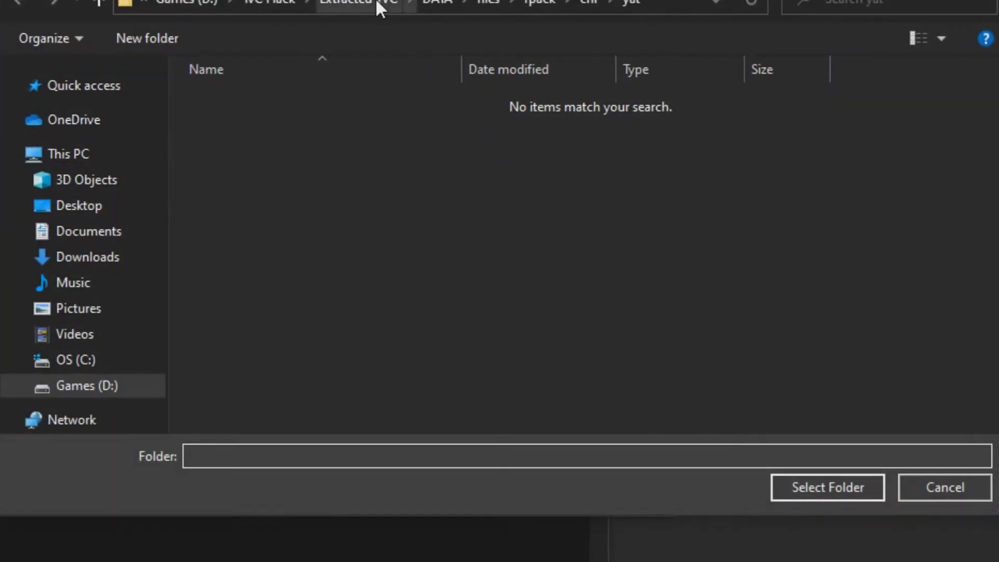
Create a folder named YAT UAS in TvC Hack\Unpack and choose it as the destination for the unpacked files
{"action": "left_click", "coordinate": [282, 2]}
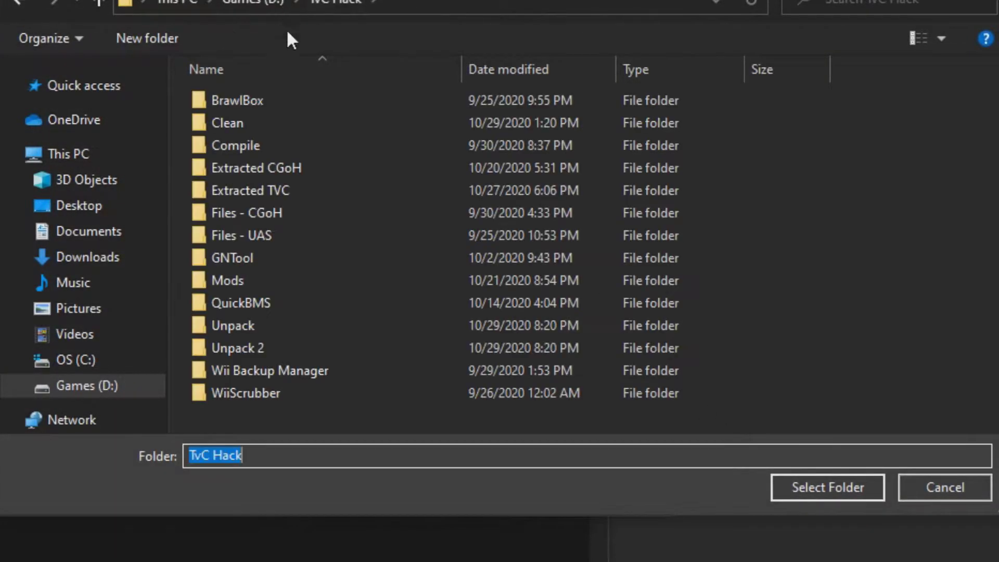
{"action": "double_click", "coordinate": [260, 325]}
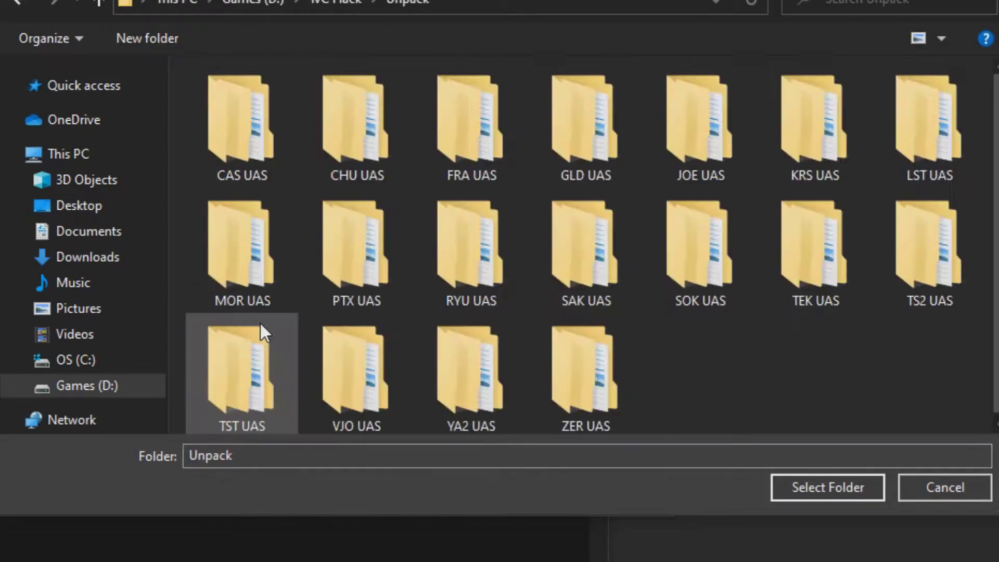
{"action": "right_click", "coordinate": [689, 367]}
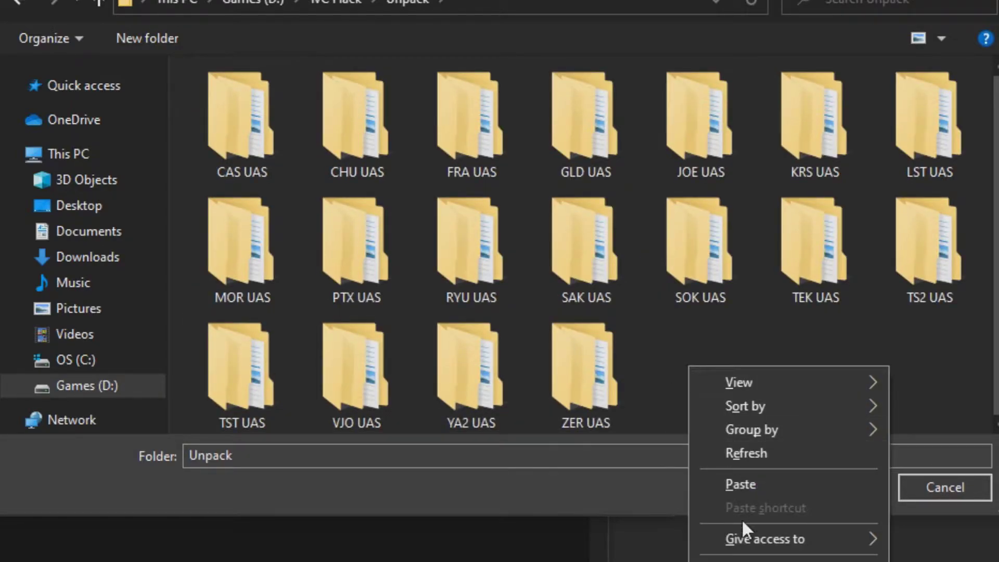
{"action": "key", "text": "w"}
{"action": "key", "text": "f"}
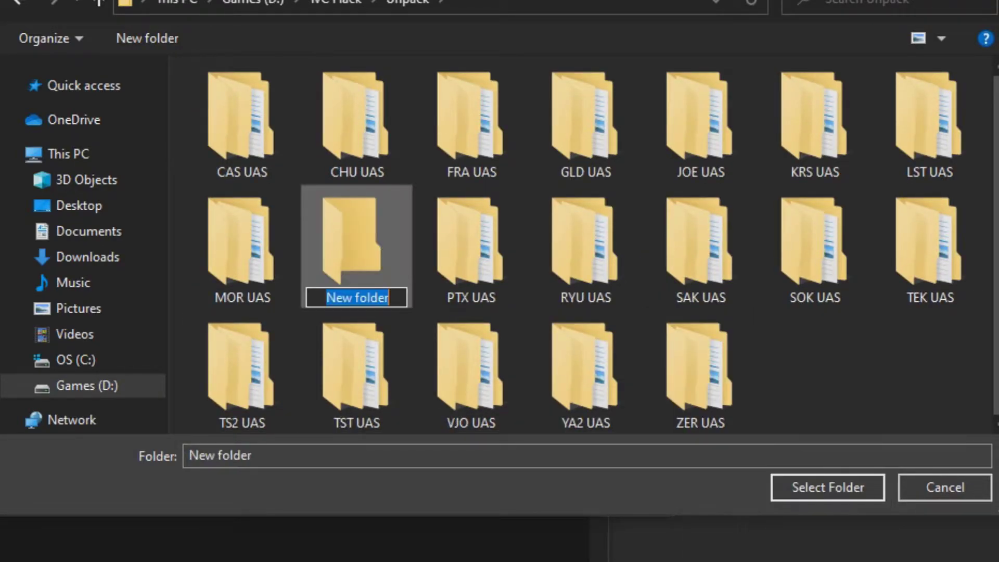
{"action": "type", "text": "YAT UAS"}
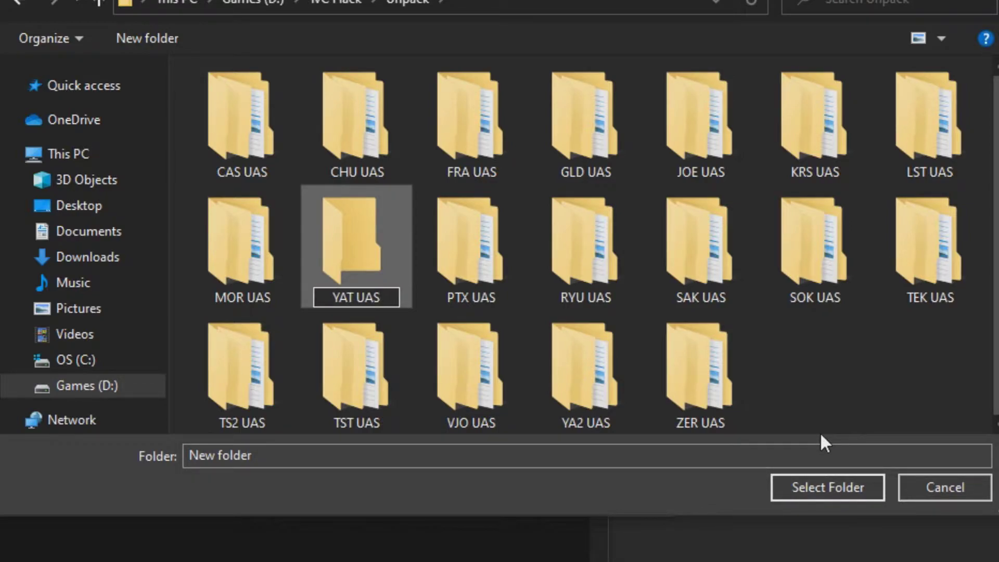
{"action": "left_click", "coordinate": [380, 262]}
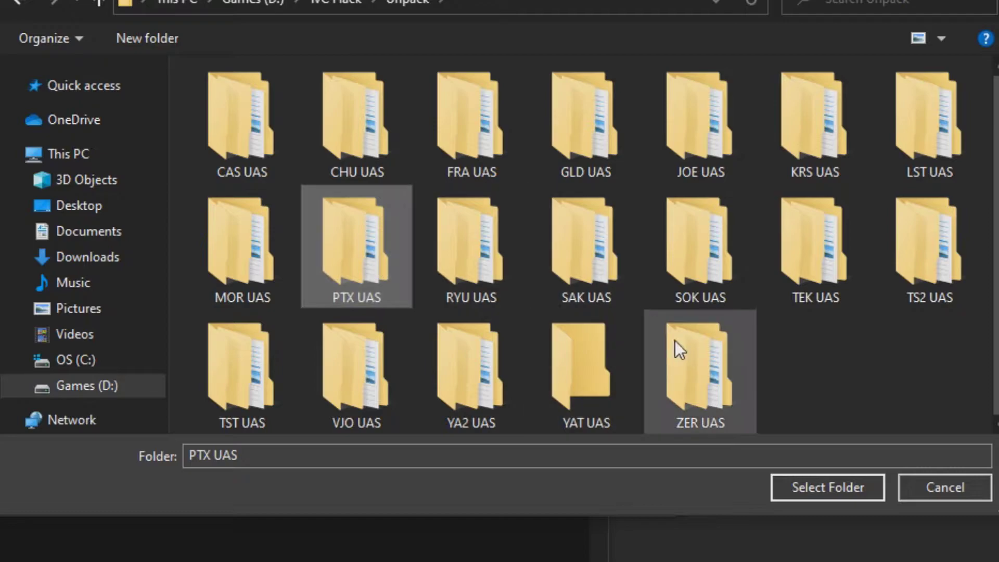
{"action": "double_click", "coordinate": [611, 382]}
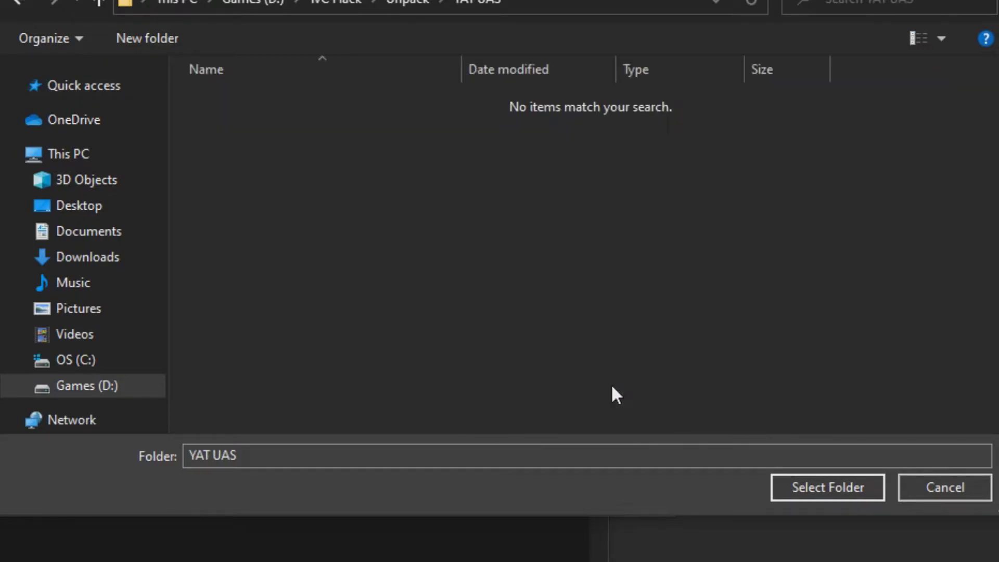
{"action": "left_click", "coordinate": [837, 488]}
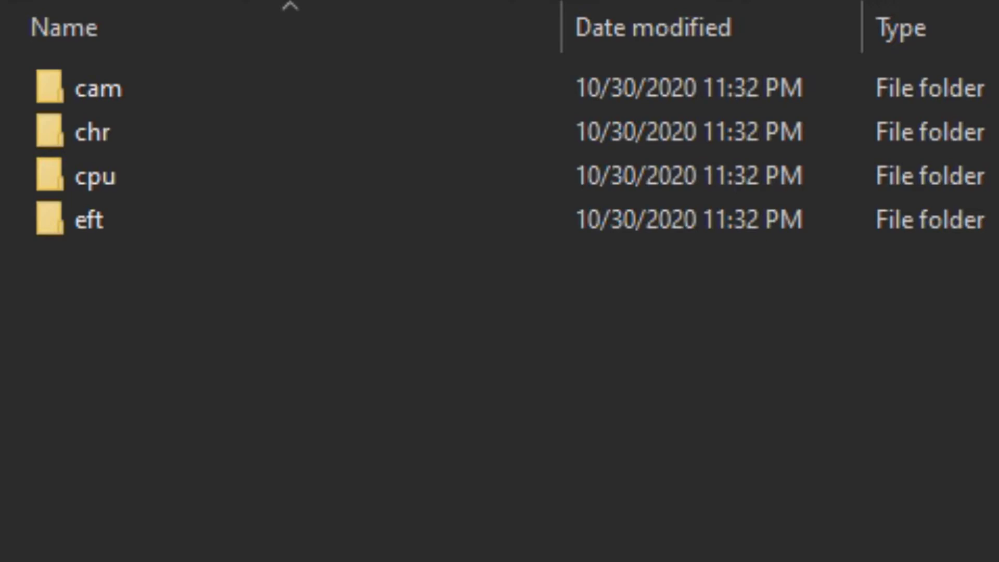
Open the unpacked chr/yat folder and inspect the palettes of 0000.brplt in BrawlBox, closing the file when done
{"action": "double_click", "coordinate": [156, 131]}
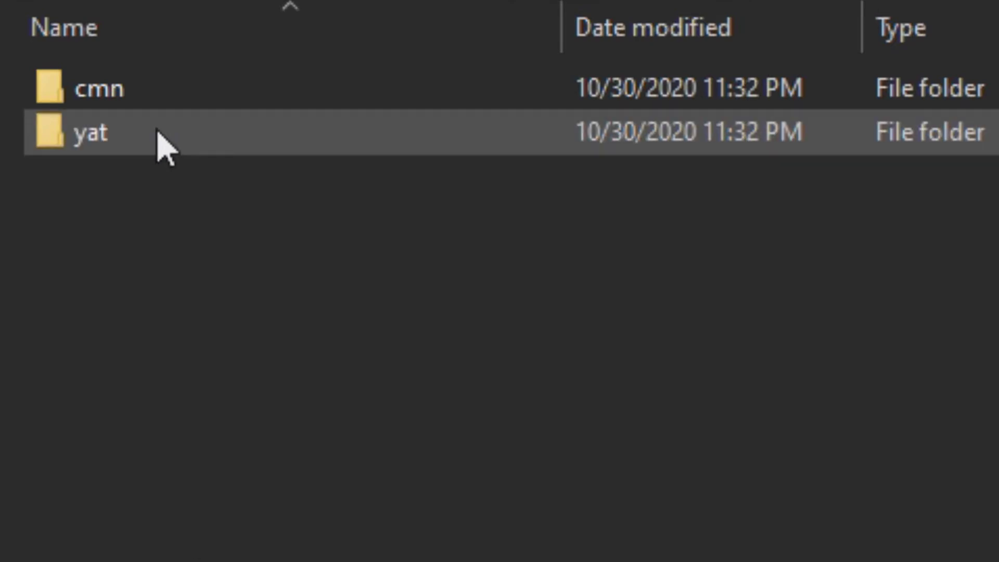
{"action": "double_click", "coordinate": [241, 139]}
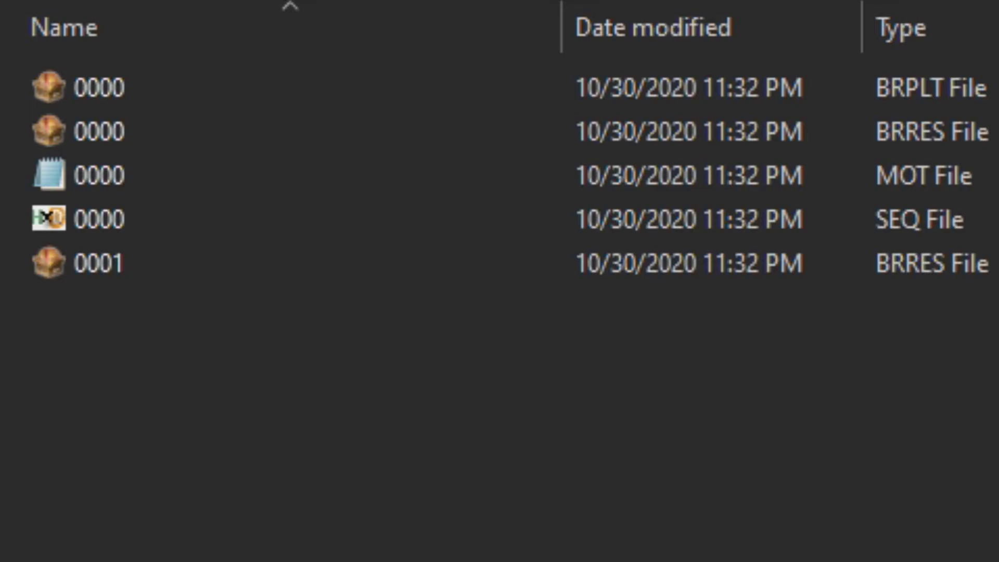
{"action": "double_click", "coordinate": [147, 98]}
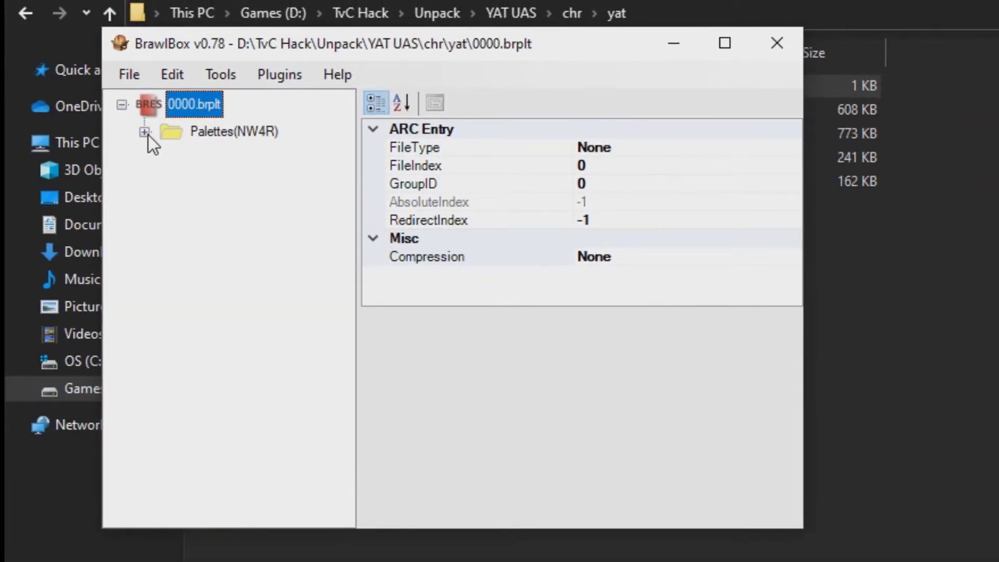
{"action": "left_click", "coordinate": [145, 133]}
{"action": "left_click", "coordinate": [198, 161]}
{"action": "scroll", "coordinate": [616, 415], "scroll_direction": "down", "scroll_amount": 1}
{"action": "left_click_drag", "start_coordinate": [791, 338], "coordinate": [791, 371]}
{"action": "left_click", "coordinate": [777, 42]}
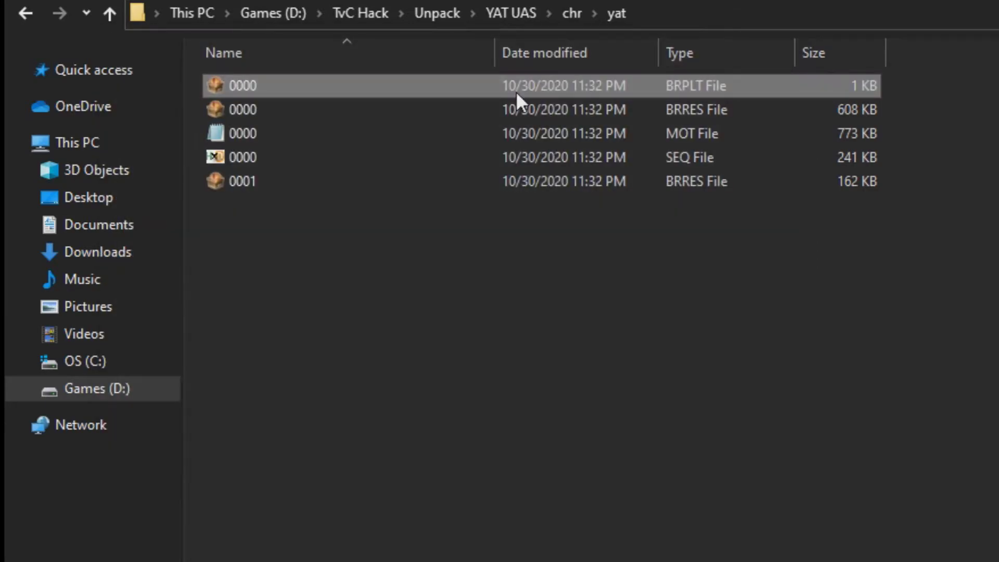
Open 0000.brres in BrawlBox, maximize the window, and preview and expand its 3D model 0000
{"action": "double_click", "coordinate": [515, 107]}
{"action": "left_click", "coordinate": [204, 191]}
{"action": "left_click", "coordinate": [266, 218]}
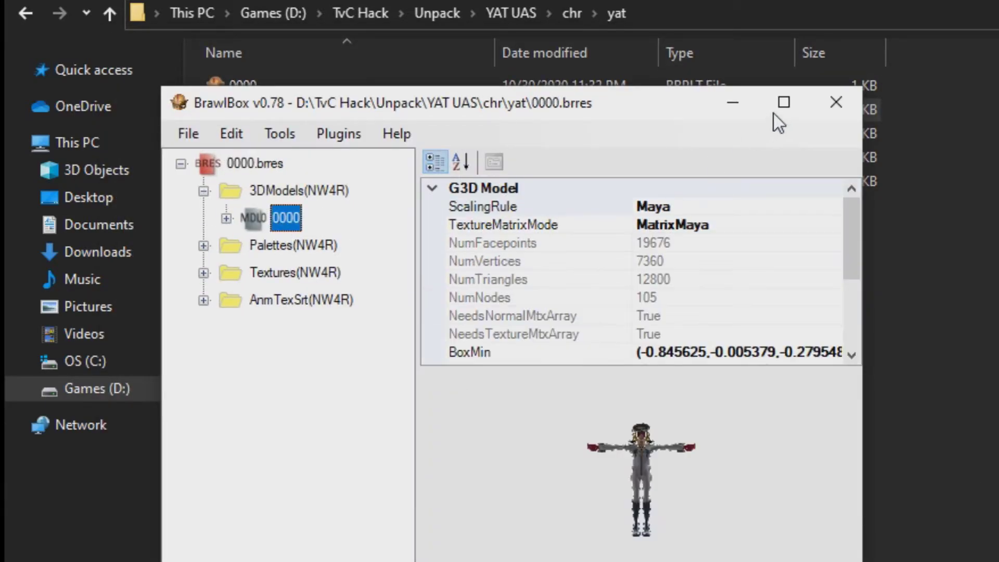
{"action": "left_click", "coordinate": [784, 102]}
{"action": "left_click", "coordinate": [26, 53]}
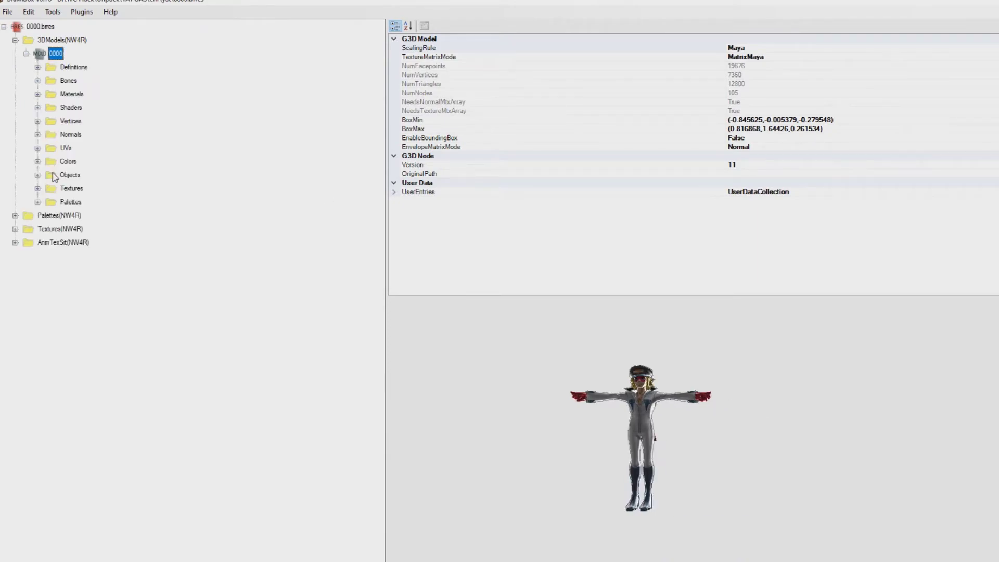
List the textures in 0000.brres and preview w_yat_tex01 and w_yat_eye
{"action": "left_click", "coordinate": [15, 229]}
{"action": "left_click", "coordinate": [65, 377]}
{"action": "left_click", "coordinate": [62, 350]}
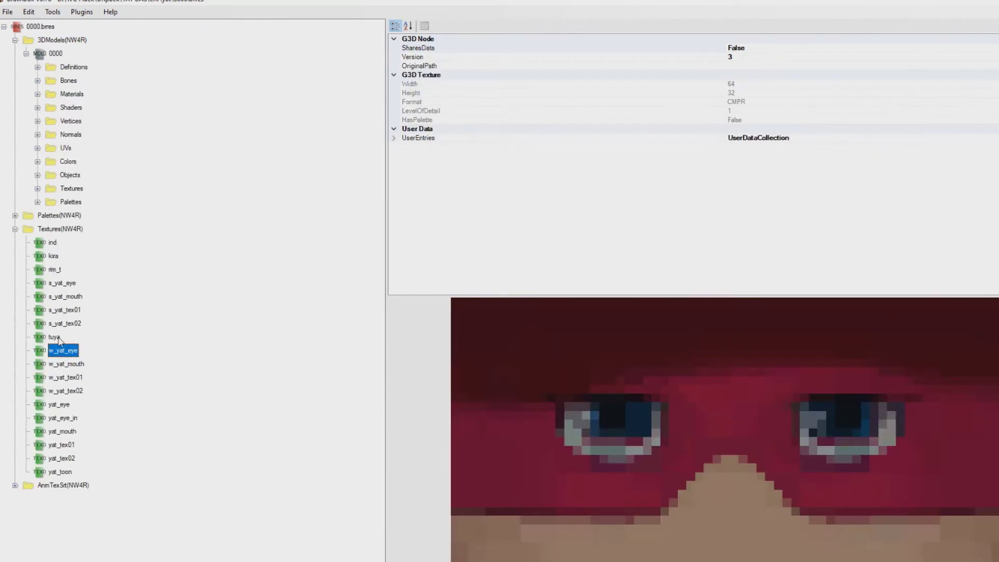
Preview the s_yat_tex01, yat_tex02, yat_toon and yat_mouth textures in 0000.brres
{"action": "left_click", "coordinate": [64, 309]}
{"action": "left_click", "coordinate": [61, 458]}
{"action": "left_click", "coordinate": [60, 472]}
{"action": "left_click", "coordinate": [61, 431]}
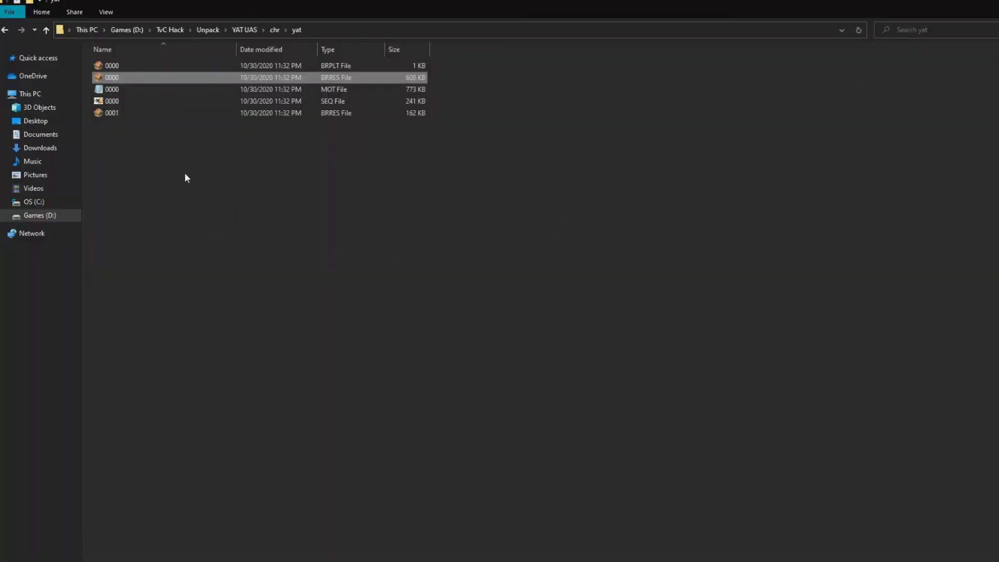
Locate the 0000 MOT file in the yat folder, and open 0000.seq in HxD to look through its hex data, returning to its start
{"action": "left_click", "coordinate": [127, 92]}
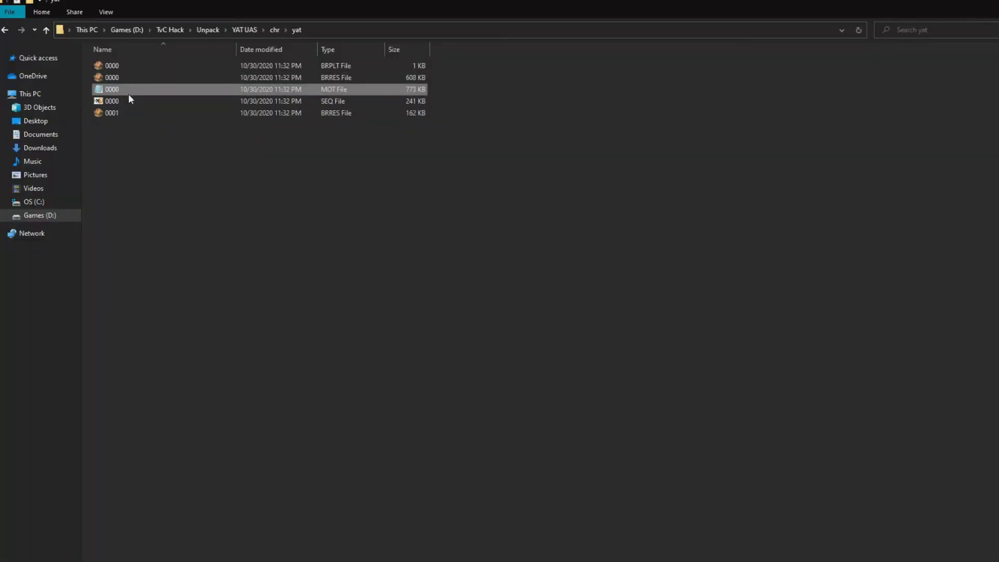
{"action": "left_click", "coordinate": [207, 211]}
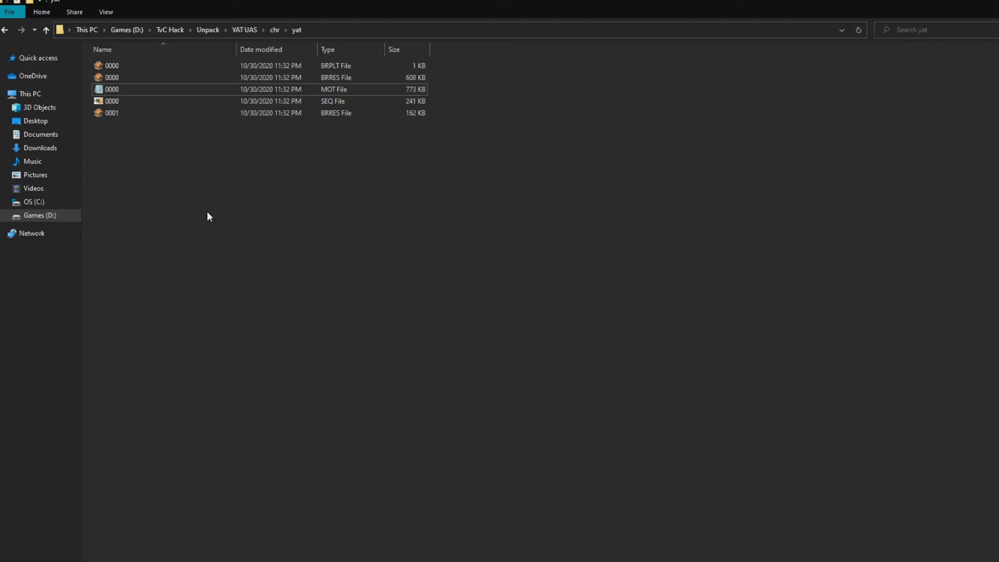
{"action": "double_click", "coordinate": [135, 101]}
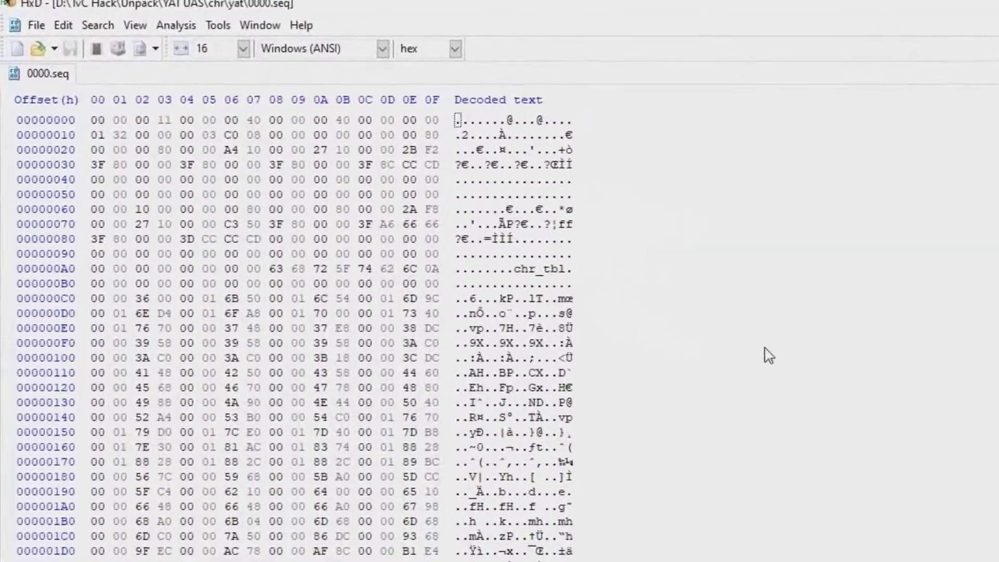
{"action": "scroll", "coordinate": [588, 270], "scroll_direction": "down", "scroll_amount": 8}
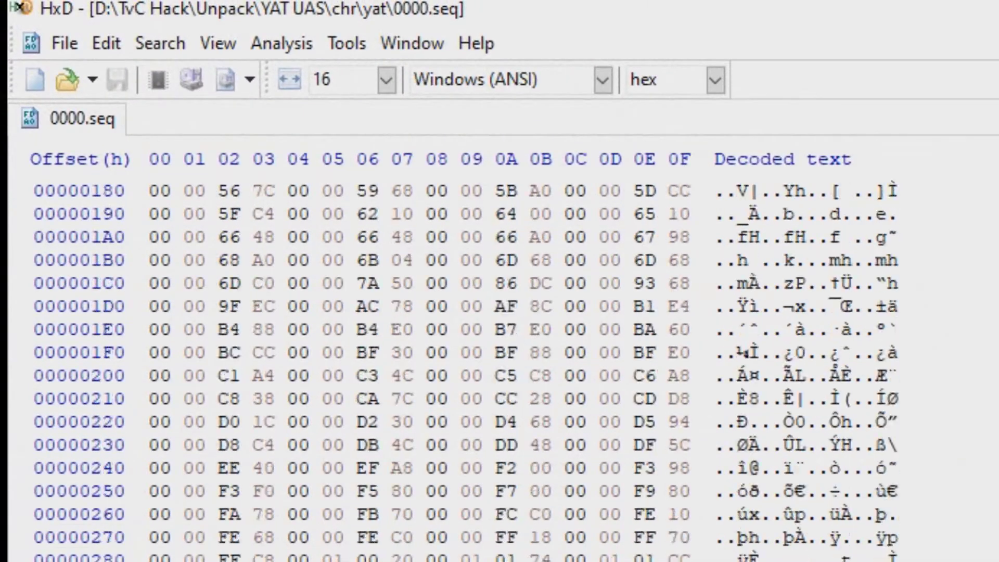
{"action": "scroll", "coordinate": [468, 364], "scroll_direction": "down", "scroll_amount": 20}
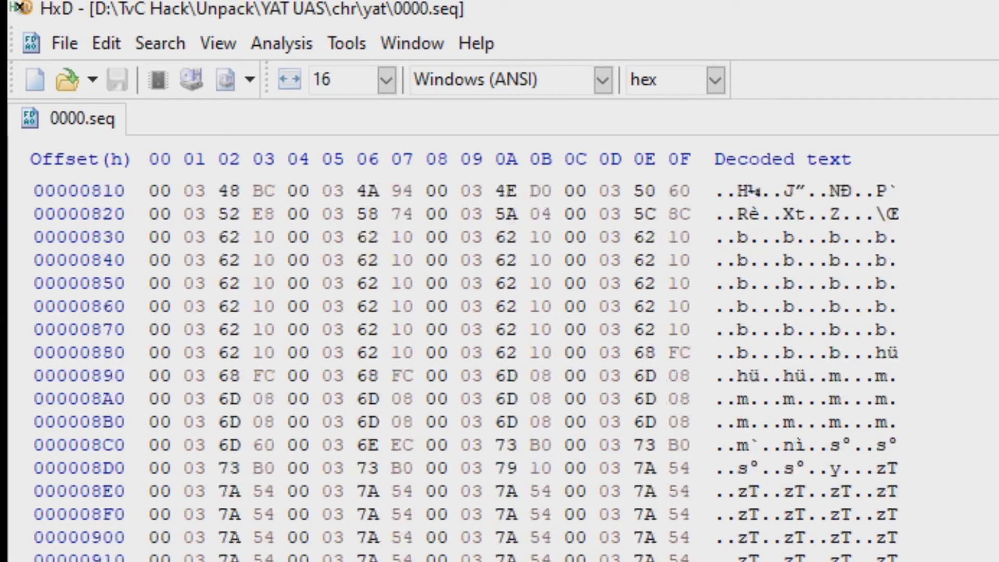
{"action": "scroll", "coordinate": [469, 364], "scroll_direction": "down", "scroll_amount": 20}
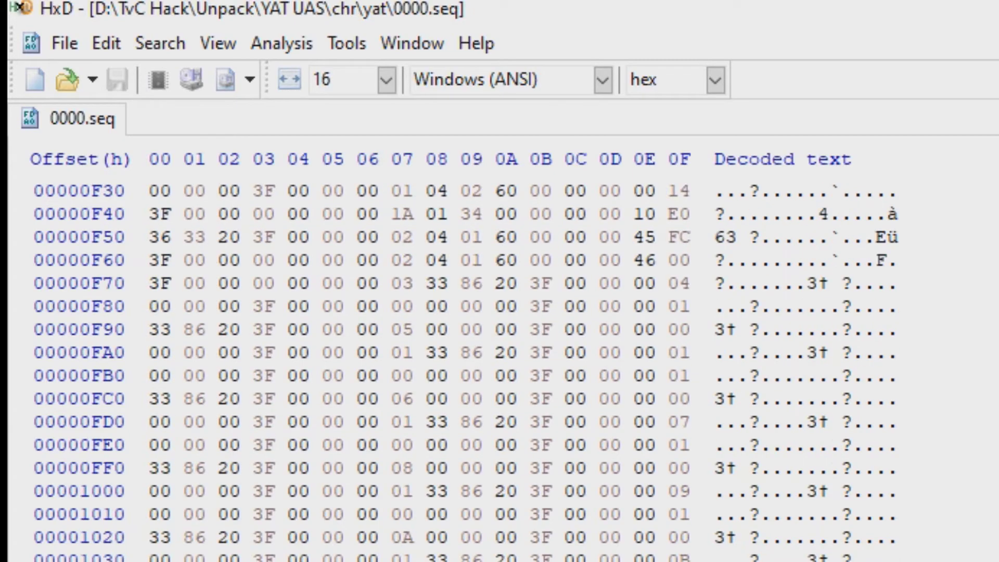
{"action": "scroll", "coordinate": [469, 365], "scroll_direction": "down", "scroll_amount": 15}
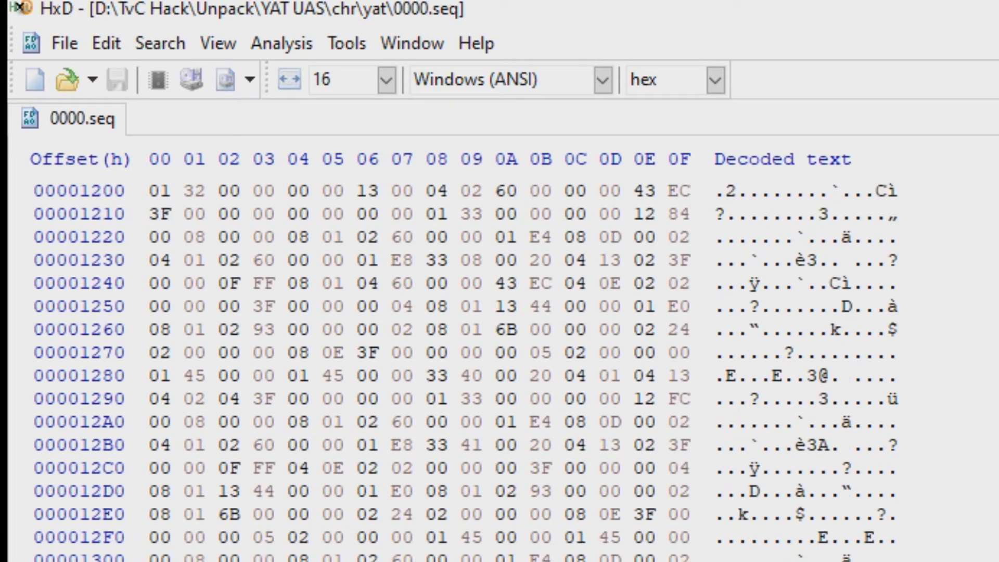
{"action": "scroll", "coordinate": [468, 365], "scroll_direction": "up", "scroll_amount": 20}
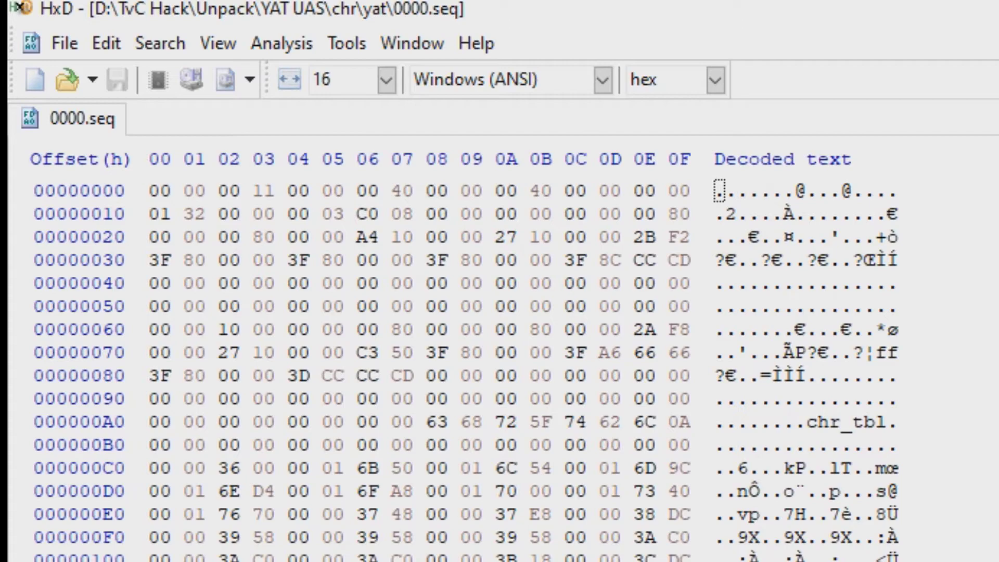
Switch back to the yat folder, open 0001.brres in BrawlBox and list its textures
{"action": "key", "text": "alt+Tab"}
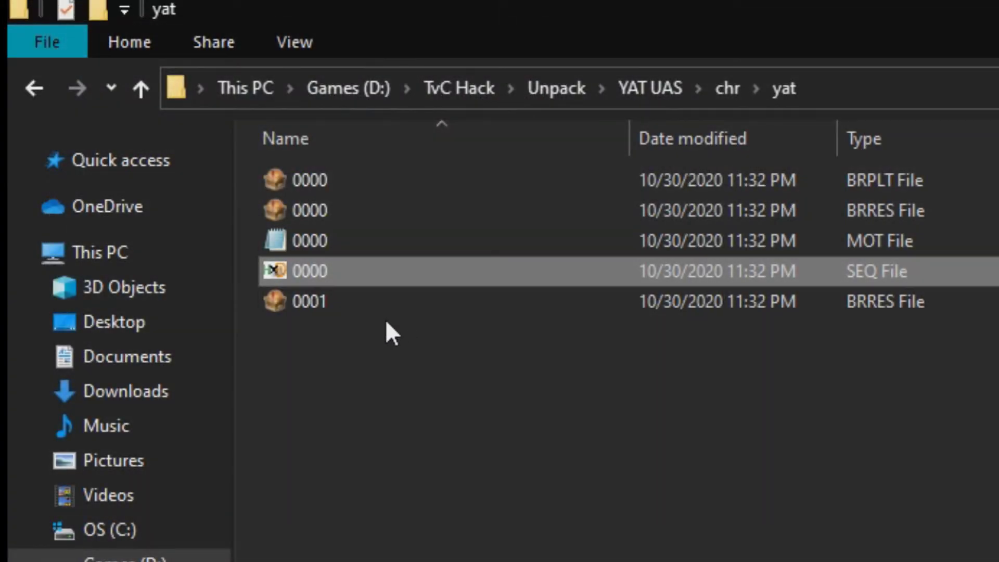
{"action": "left_click", "coordinate": [371, 309]}
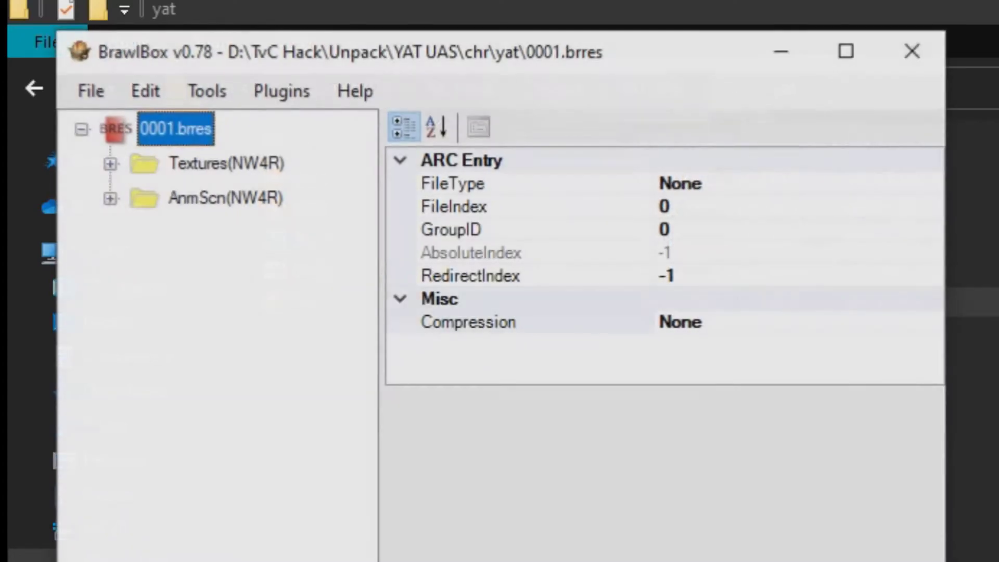
{"action": "left_click", "coordinate": [82, 103]}
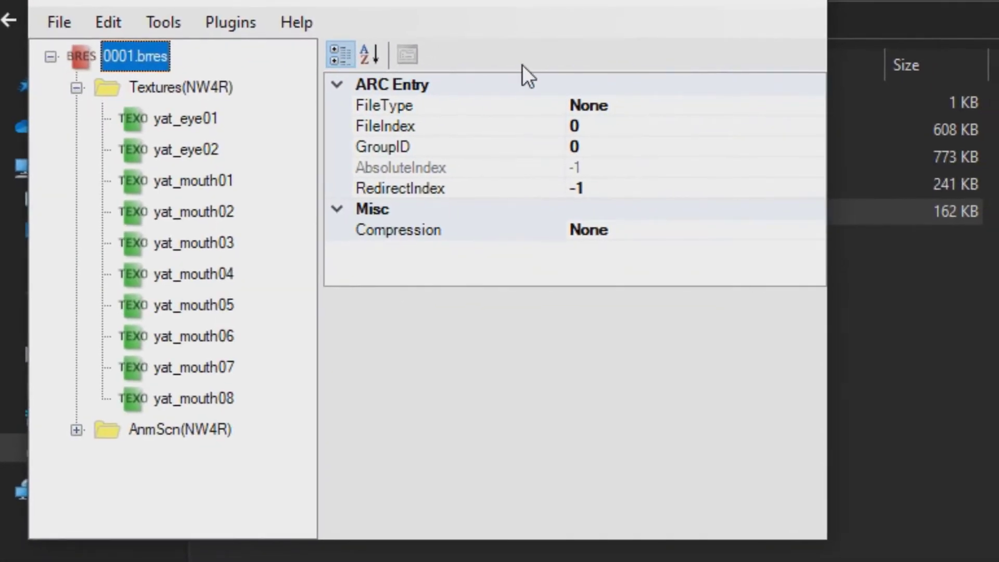
Preview the eye and mouth textures of 0001.brres one after another, starting with yat_eye01
{"action": "left_click", "coordinate": [192, 120]}
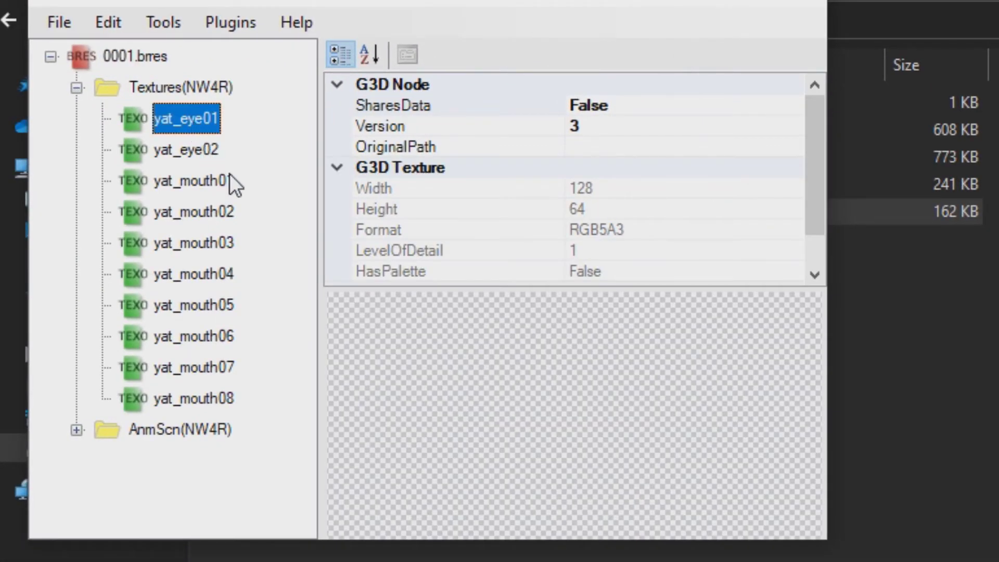
{"action": "key", "text": "Down"}
{"action": "key", "text": "Down"}
{"action": "key", "text": "Down"}
{"action": "key", "text": "Down"}
{"action": "key", "text": "Down"}
{"action": "key", "text": "Down"}
{"action": "key", "text": "Down"}
{"action": "key", "text": "Down"}
{"action": "key", "text": "Down"}
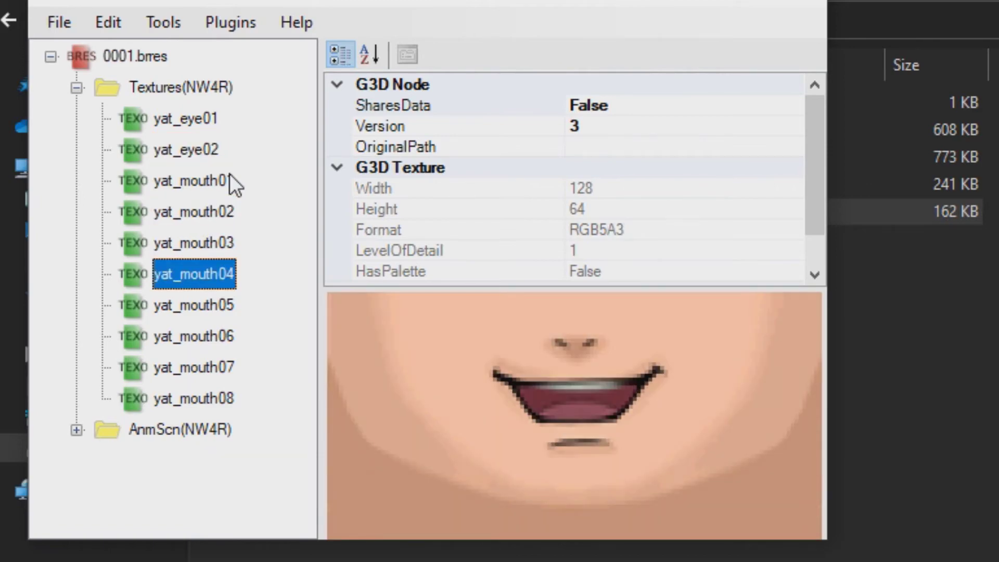